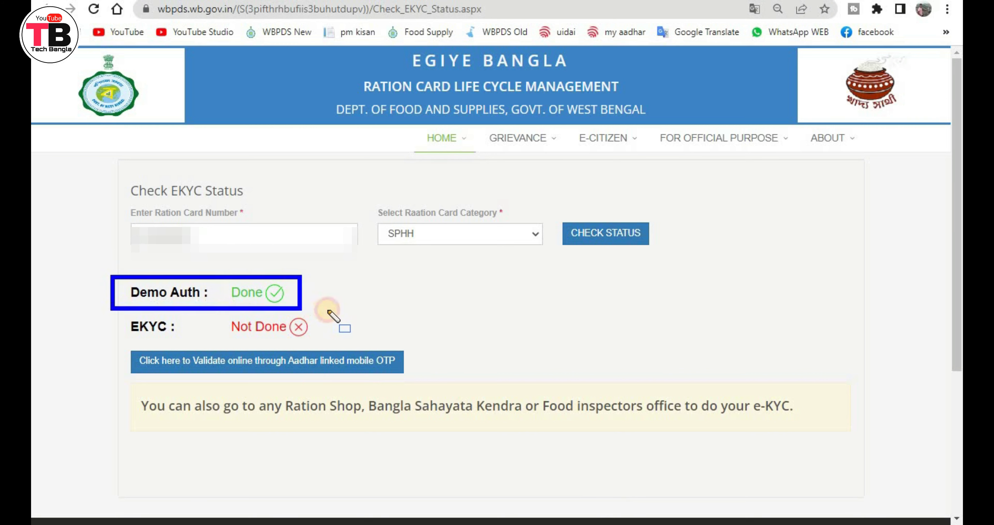
drag(198, 329, 370, 344)
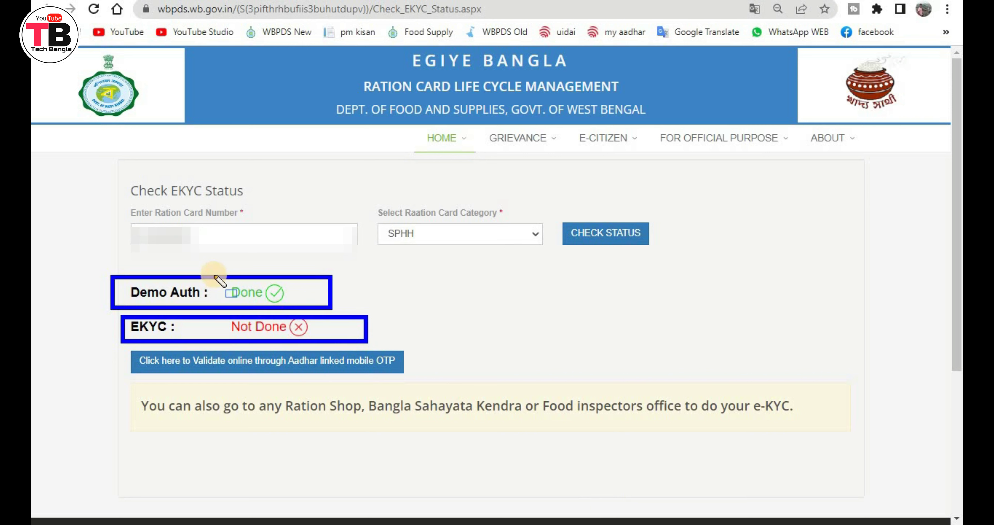
mouse_move(213, 275)
mouse_down()
mouse_move(301, 336)
mouse_move(342, 345)
mouse_up()
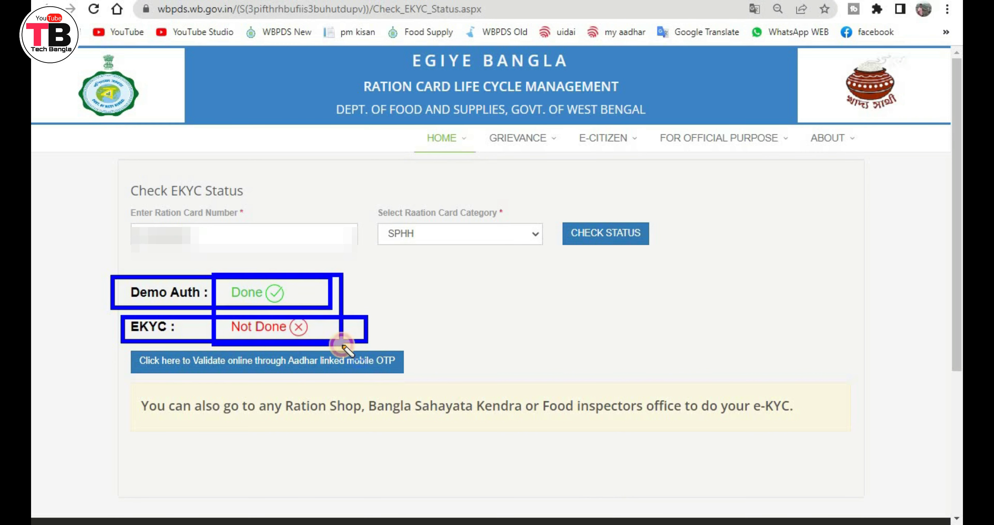
drag(292, 317, 303, 323)
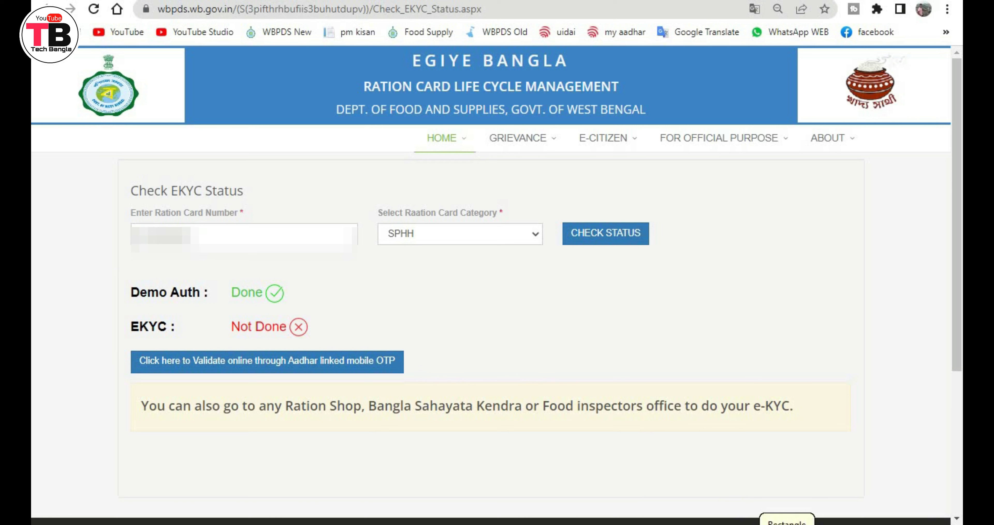
click(787, 523)
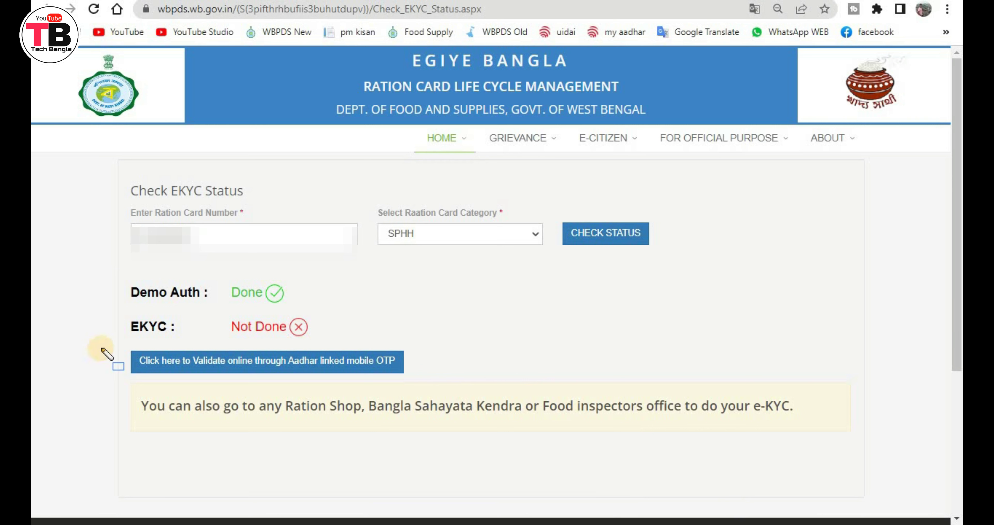
mouse_move(108, 344)
mouse_down()
mouse_move(196, 364)
mouse_move(388, 384)
mouse_move(427, 379)
mouse_up()
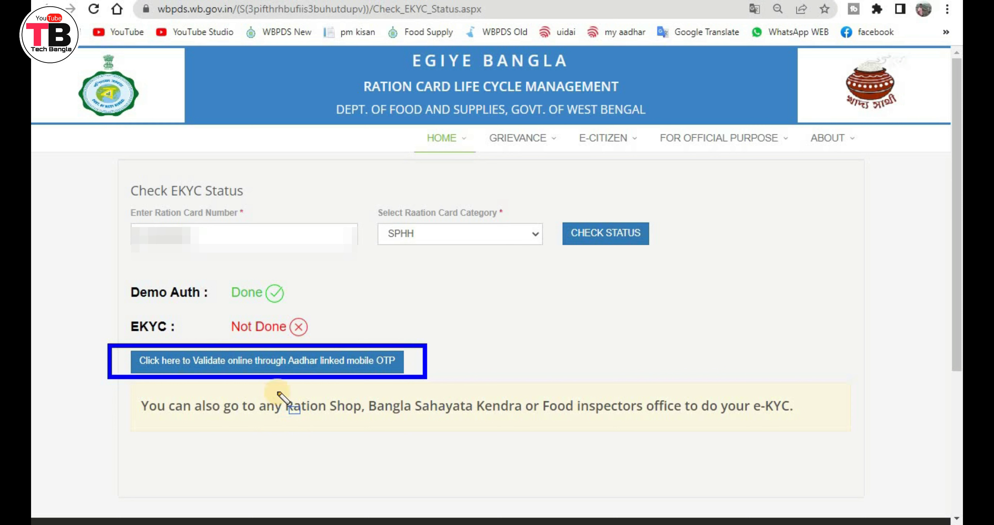
drag(277, 389, 367, 428)
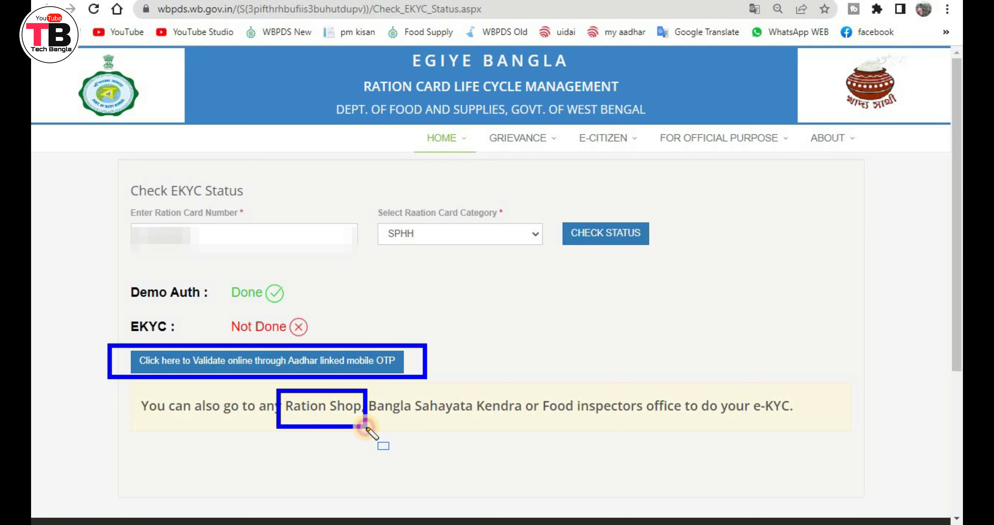
mouse_move(359, 387)
mouse_down()
mouse_move(400, 417)
mouse_move(532, 427)
mouse_up()
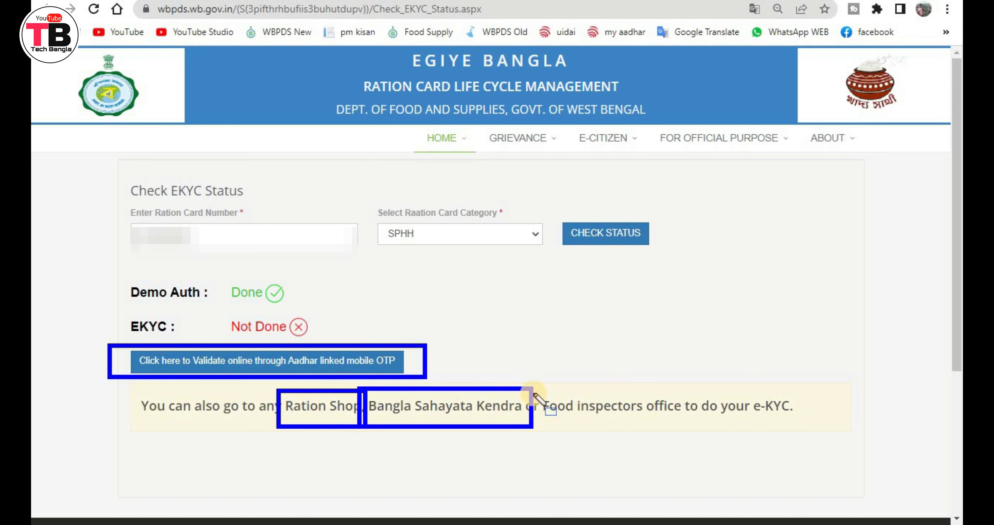
mouse_move(534, 389)
mouse_down()
mouse_move(613, 425)
mouse_move(799, 424)
mouse_up()
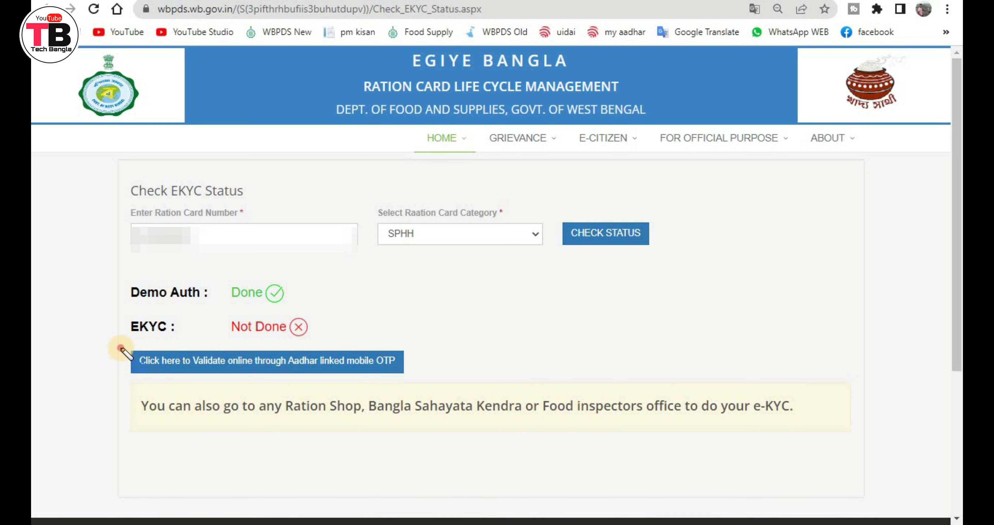
mouse_move(119, 347)
mouse_down()
mouse_move(271, 381)
mouse_move(421, 376)
mouse_up()
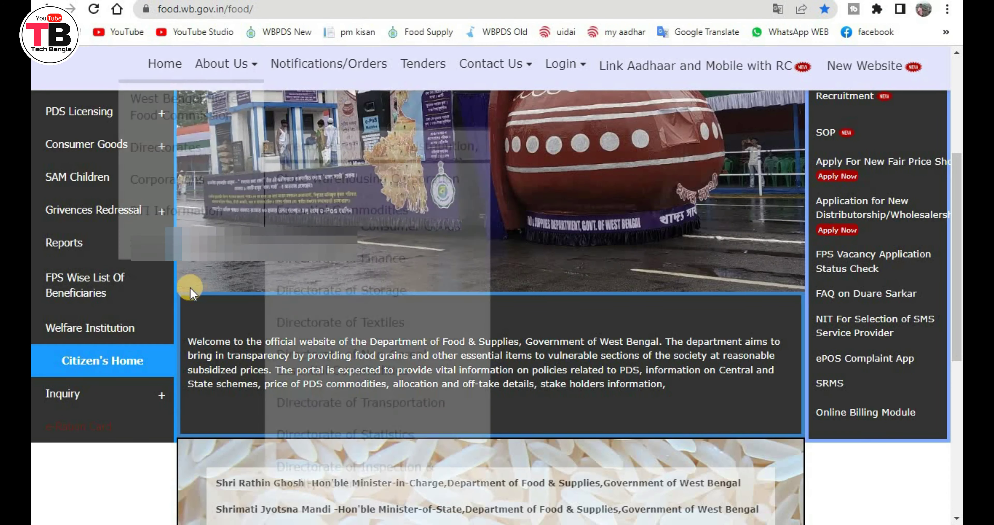
scroll(189, 286, up, 5)
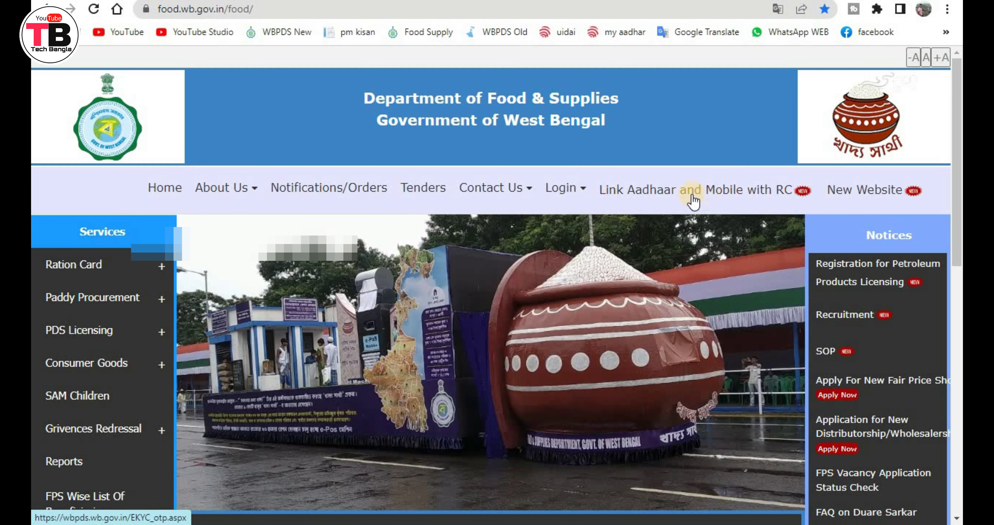
mouse_move(495, 188)
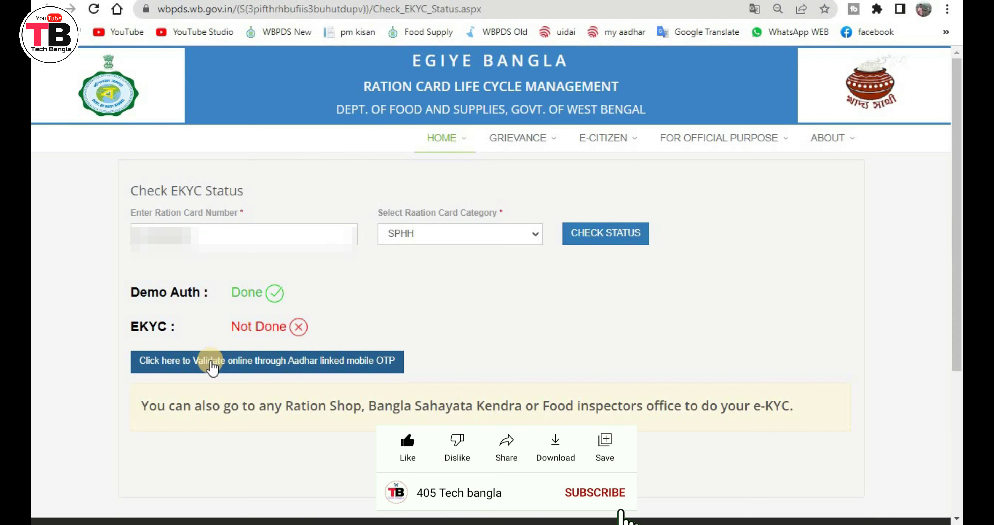
Start online validation through the Aadhaar-linked mobile OTP option to reach the ekyc_otp.aspx page.
click(247, 371)
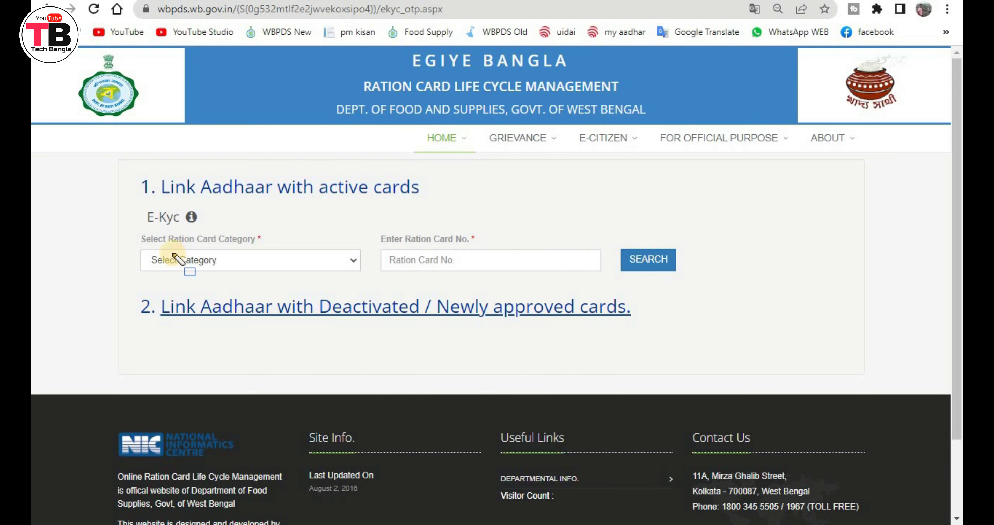
click(218, 263)
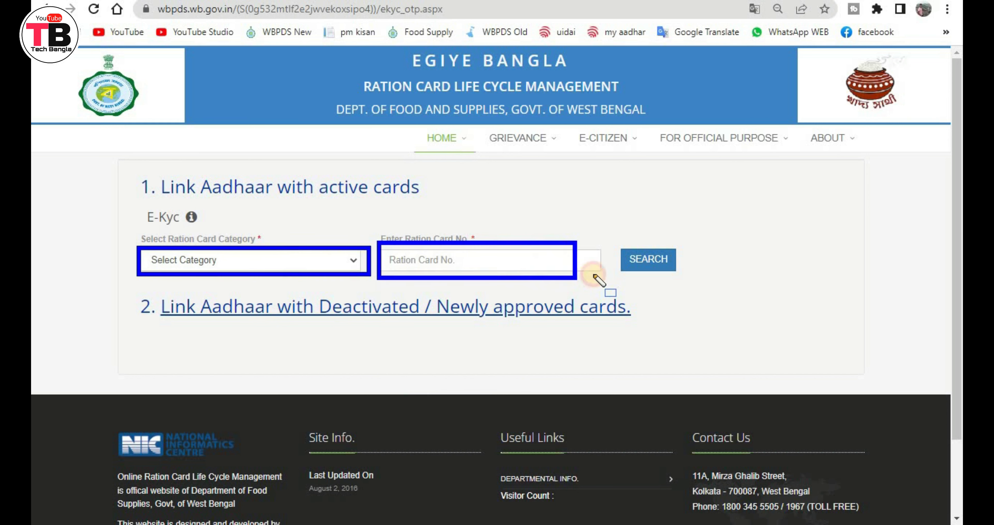
drag(618, 240, 714, 277)
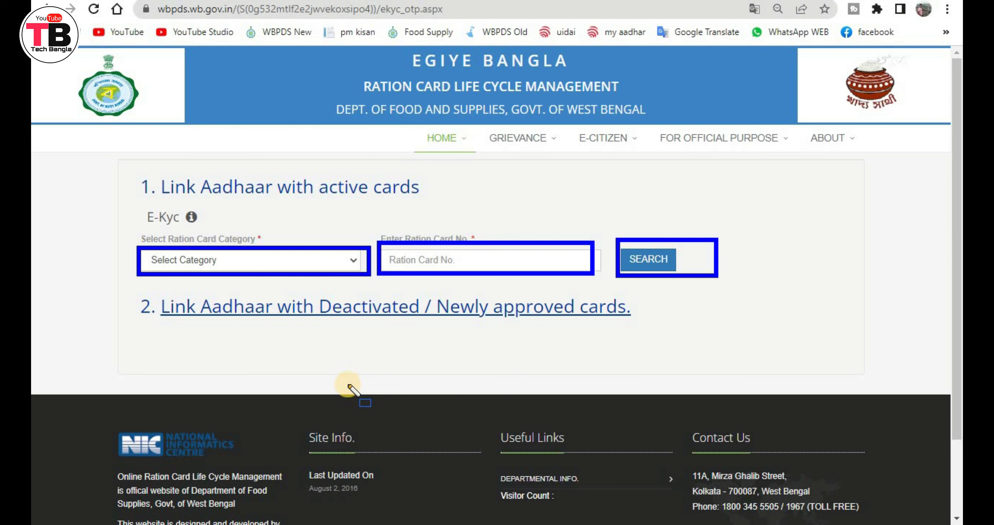
drag(137, 284, 313, 320)
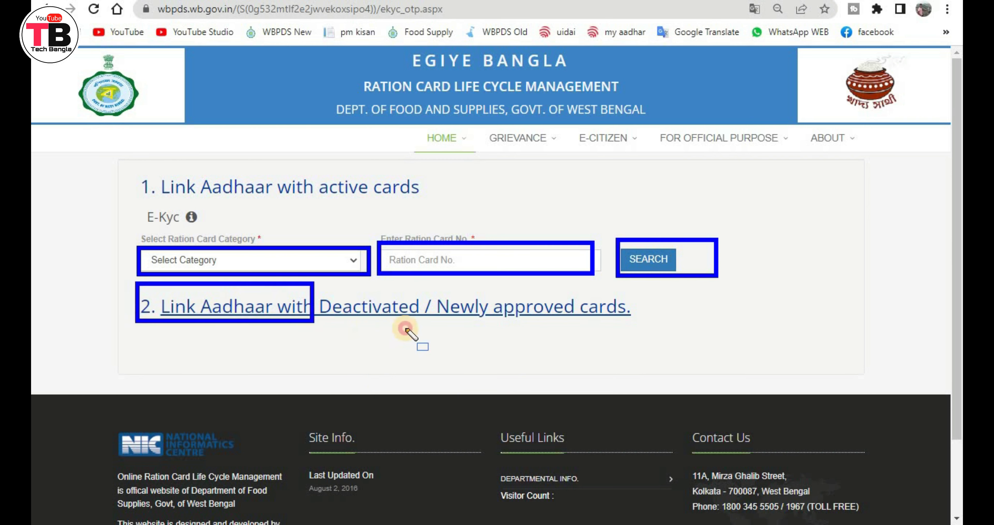
mouse_move(405, 329)
mouse_down()
mouse_move(613, 344)
mouse_move(652, 335)
mouse_up()
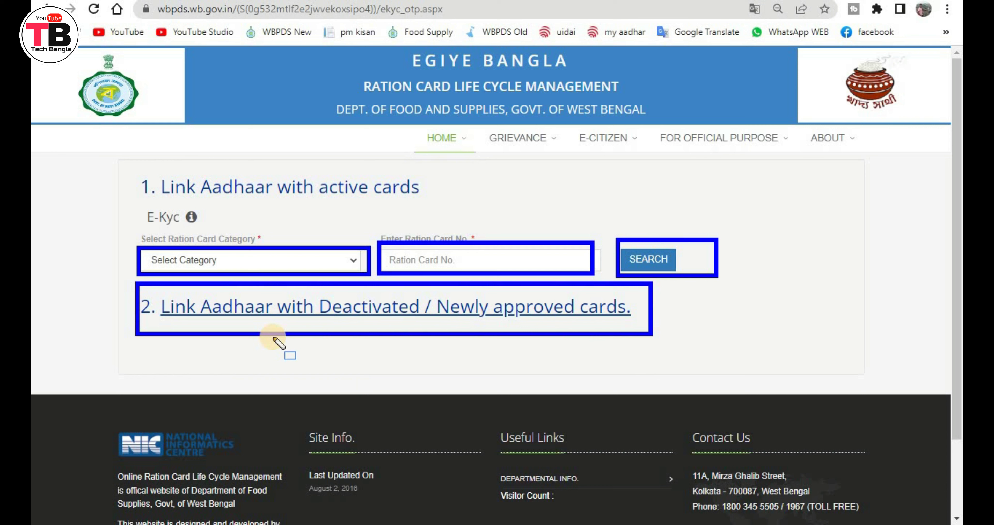
drag(142, 244, 400, 270)
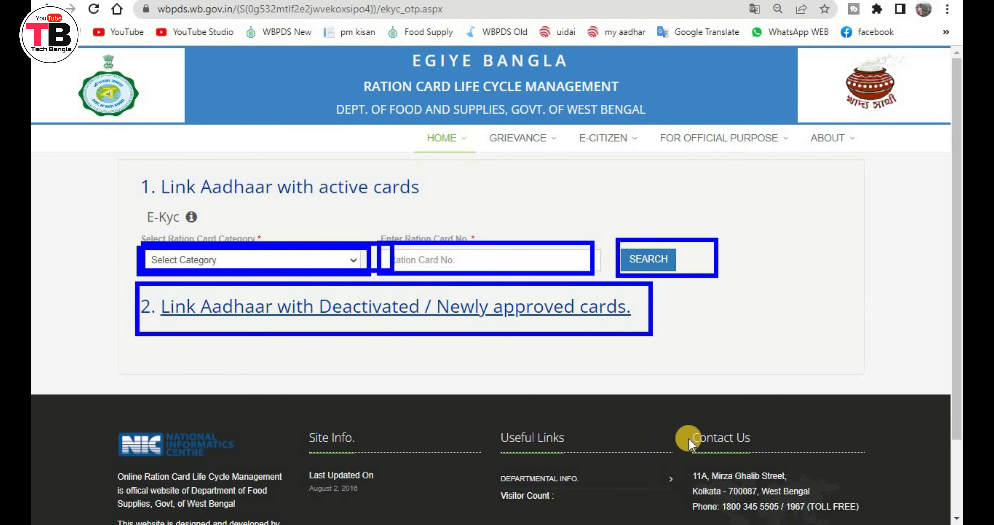
key(Escape)
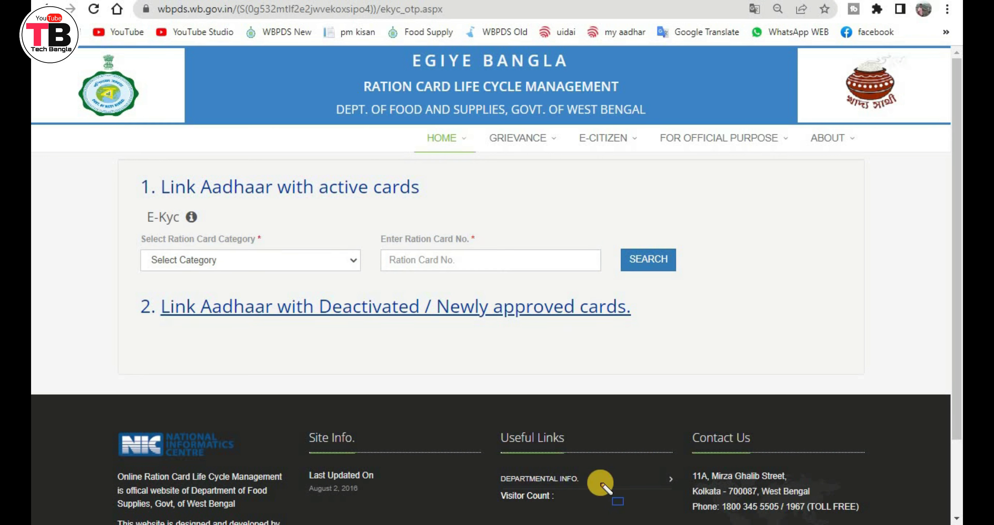
drag(128, 289, 655, 334)
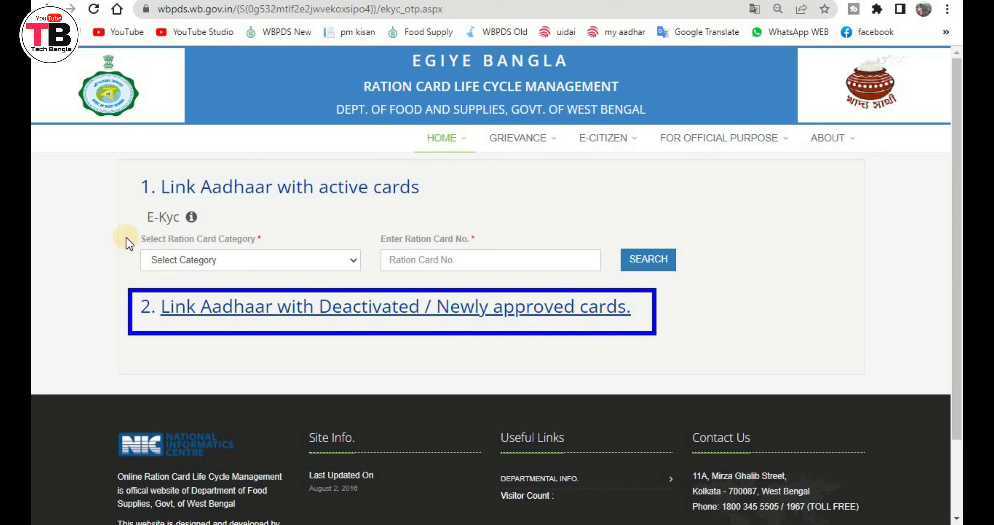
mouse_move(113, 230)
mouse_down()
mouse_move(554, 293)
mouse_move(681, 275)
mouse_up()
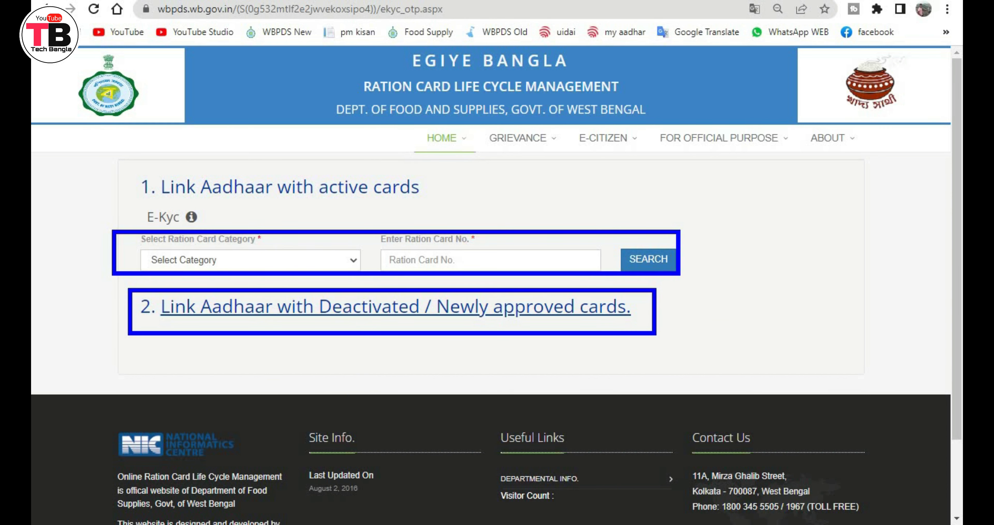
key(Escape)
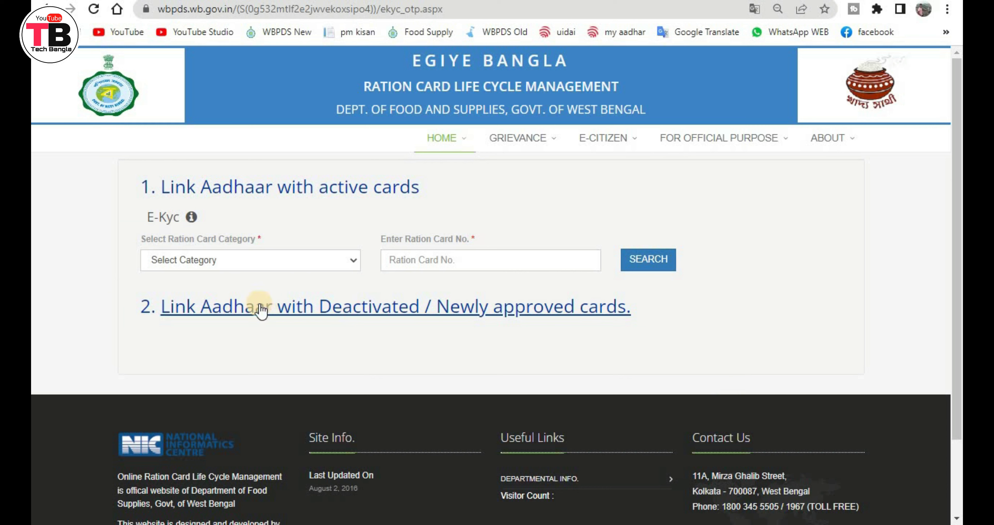
click(231, 262)
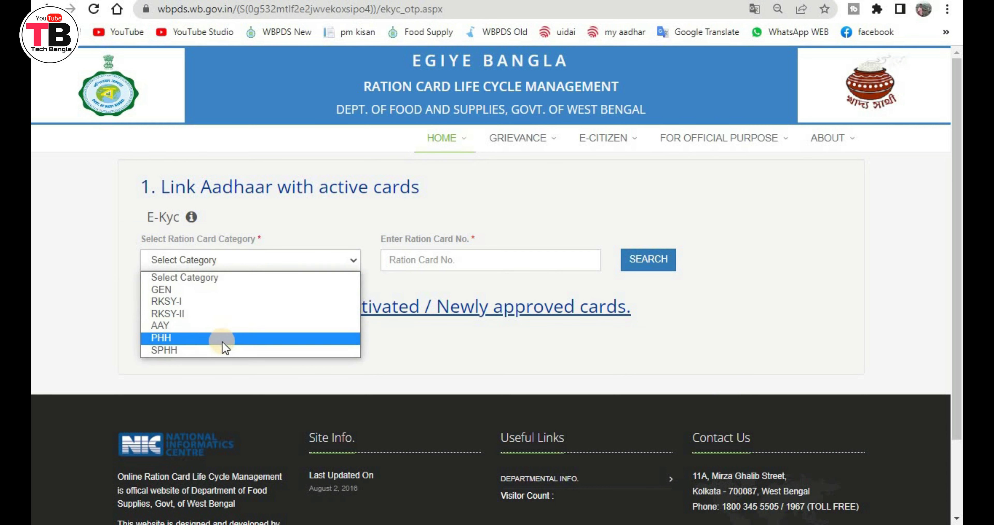
click(279, 348)
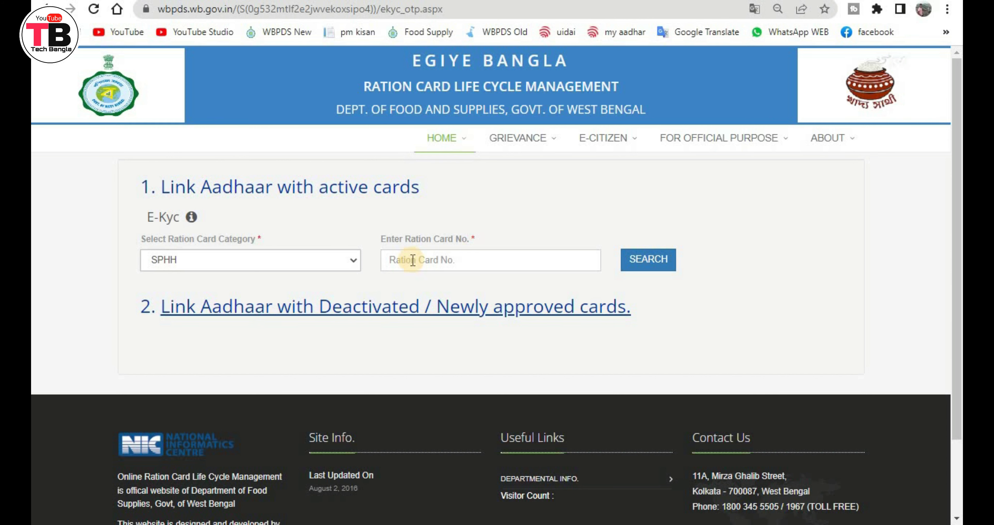
click(413, 260)
key(ctrl+v)
click(648, 259)
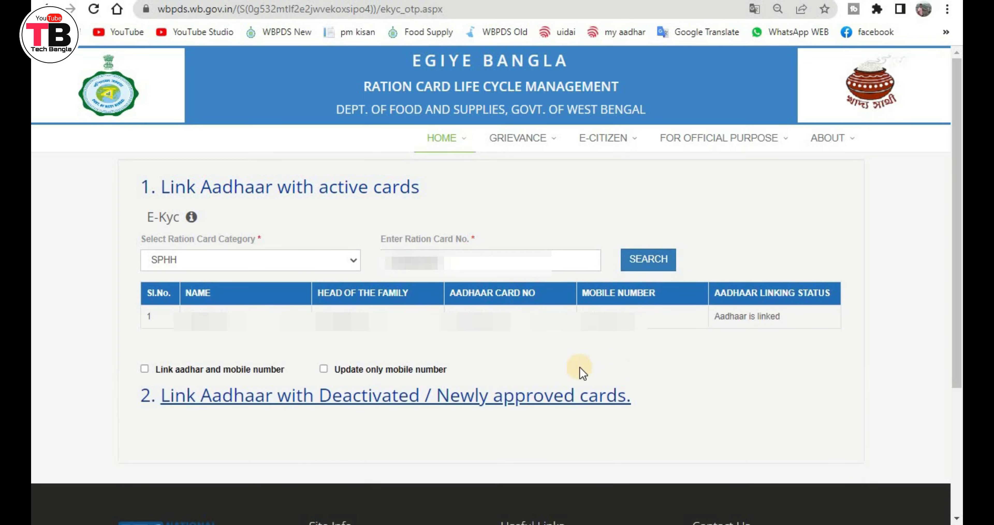
scroll(595, 370, down, 4)
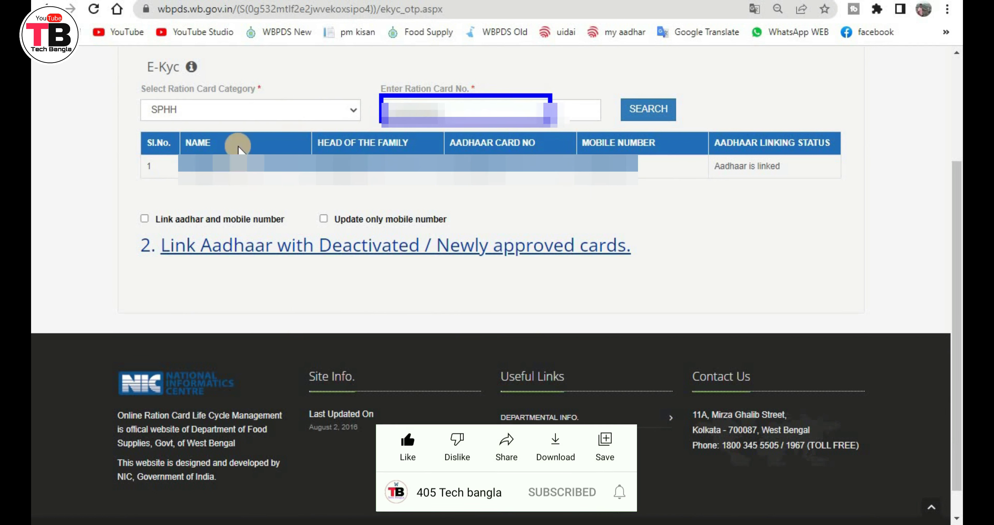
drag(173, 129, 272, 187)
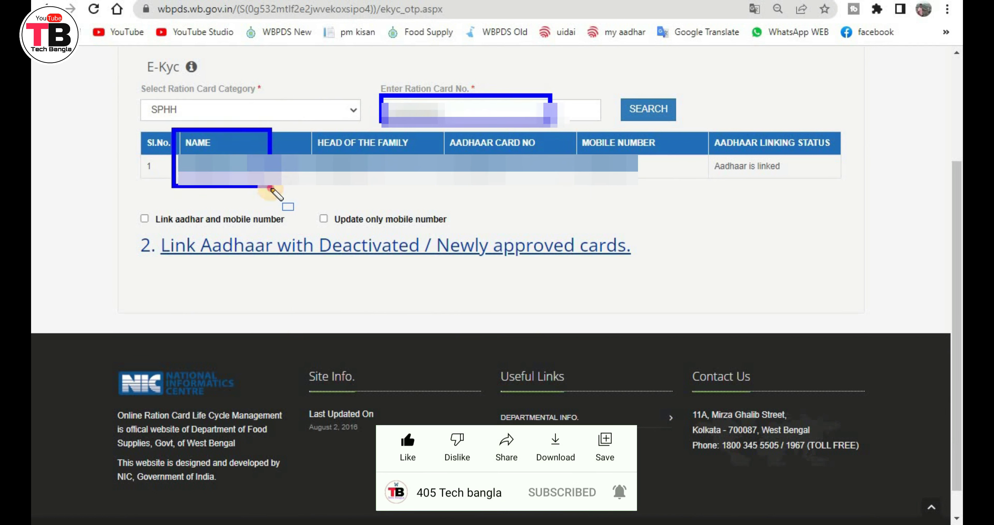
drag(310, 129, 412, 184)
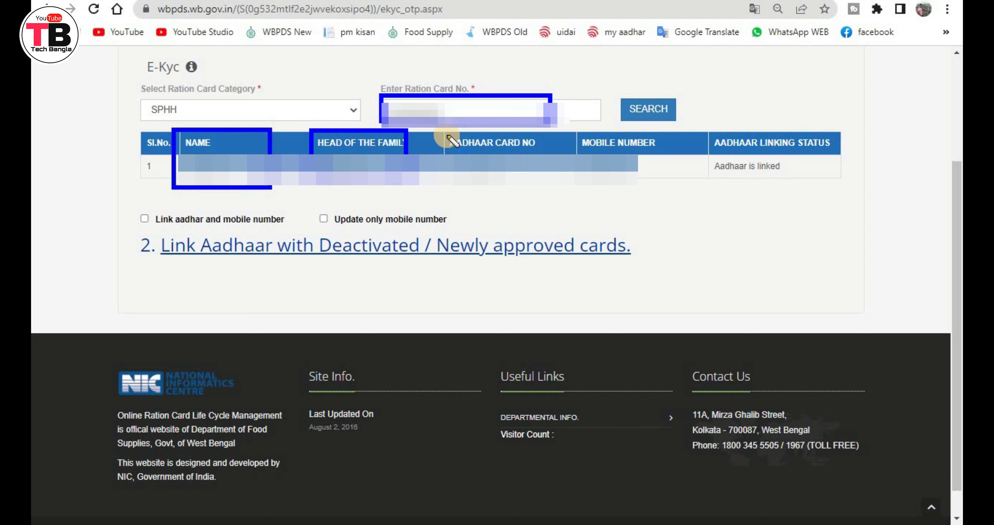
mouse_move(448, 135)
mouse_down()
mouse_move(477, 164)
mouse_move(545, 188)
mouse_up()
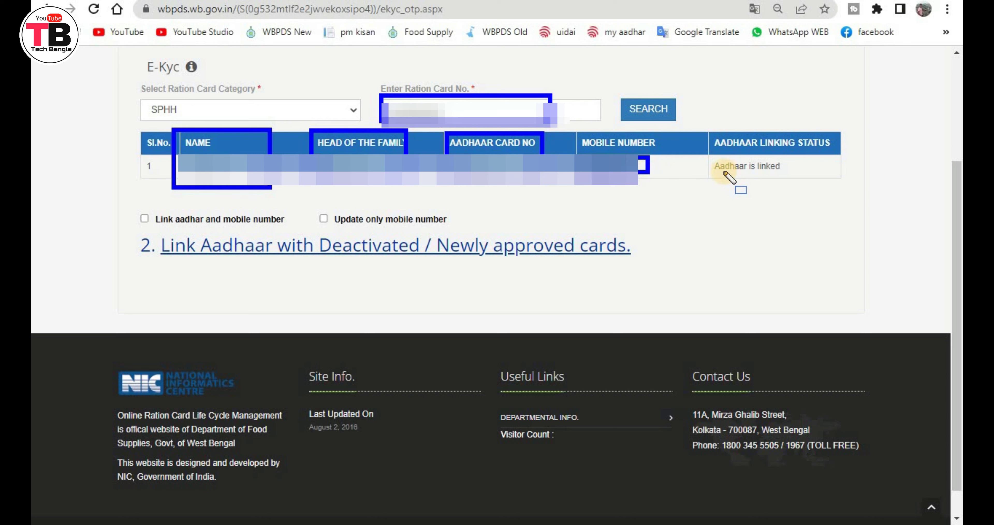
drag(801, 178, 813, 180)
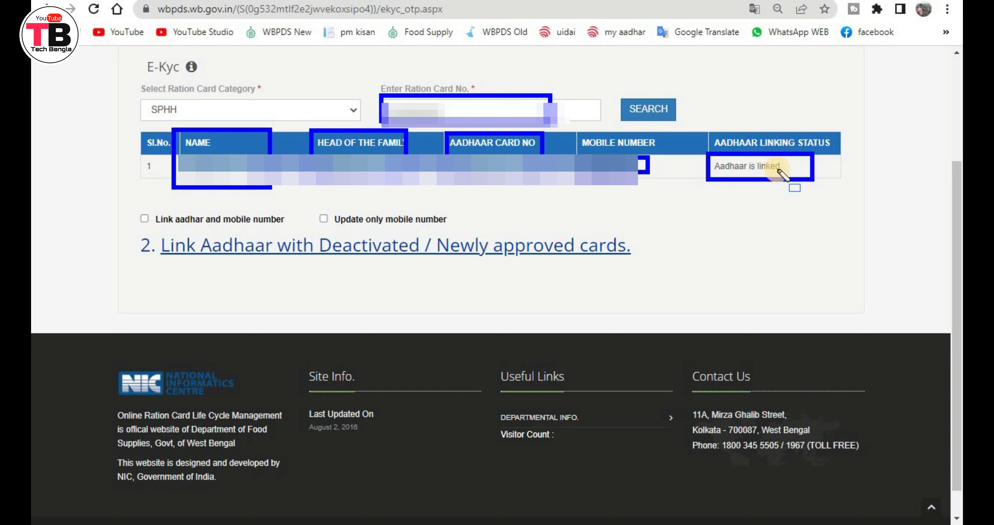
key(e)
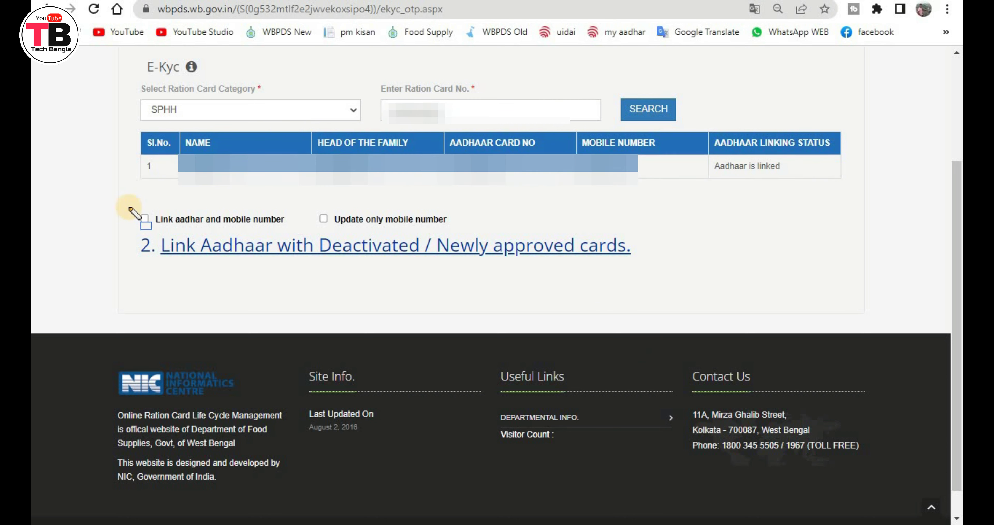
mouse_move(124, 206)
mouse_down()
mouse_move(197, 234)
mouse_move(303, 236)
mouse_up()
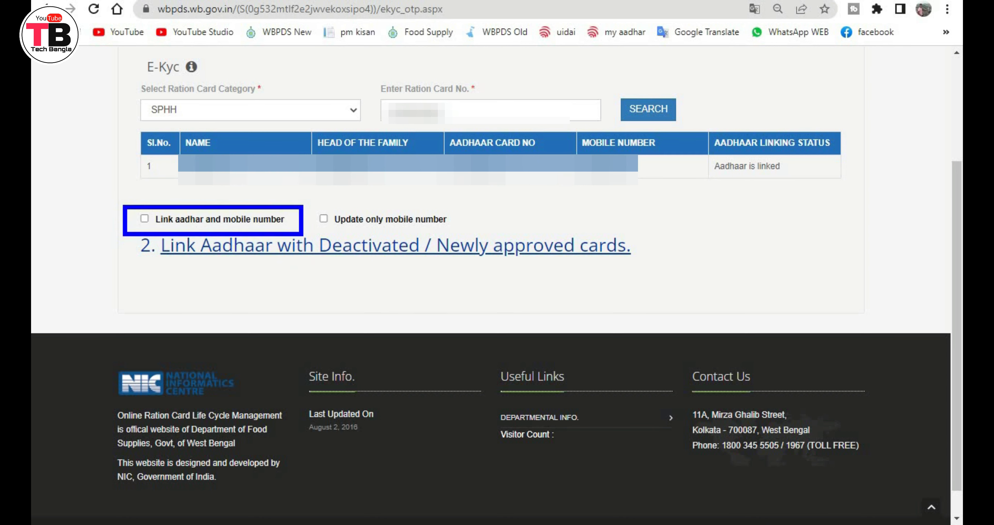
key(Escape)
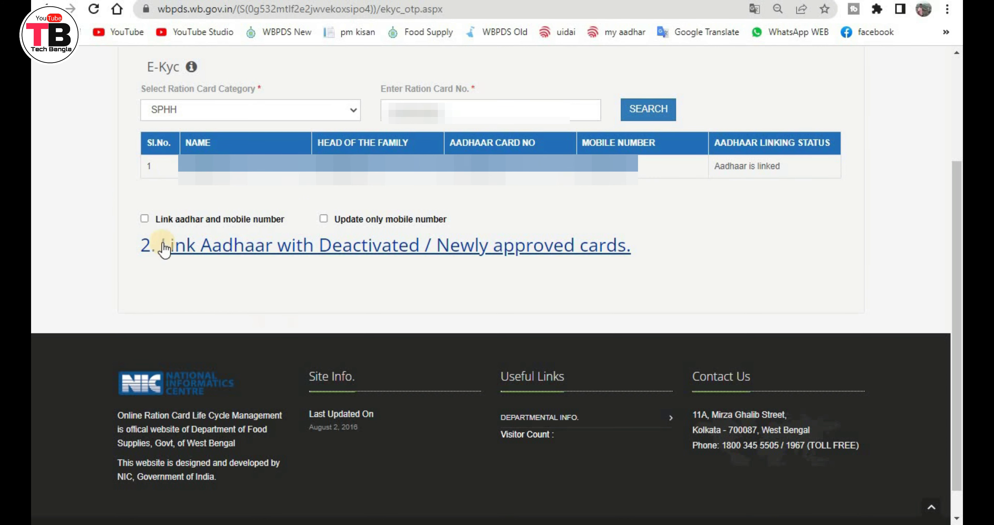
Choose 'Link aadhar and mobile number', enter the Aadhaar card number and tick the UIDAI consent box.
click(146, 218)
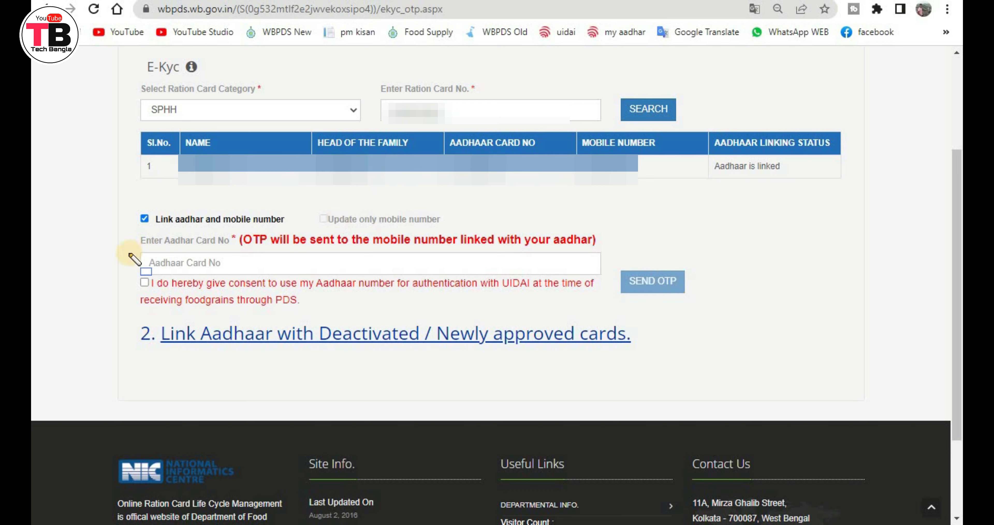
drag(137, 252, 265, 277)
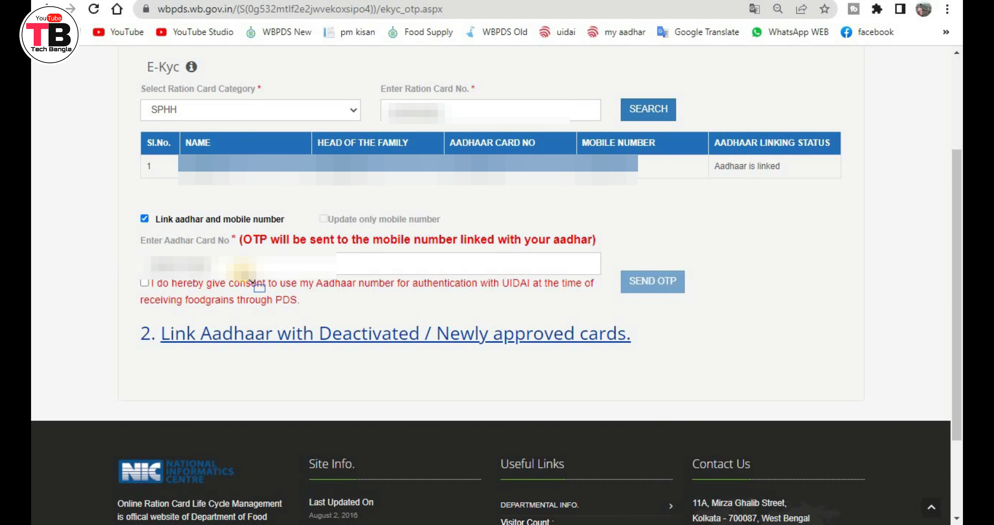
drag(140, 264, 262, 281)
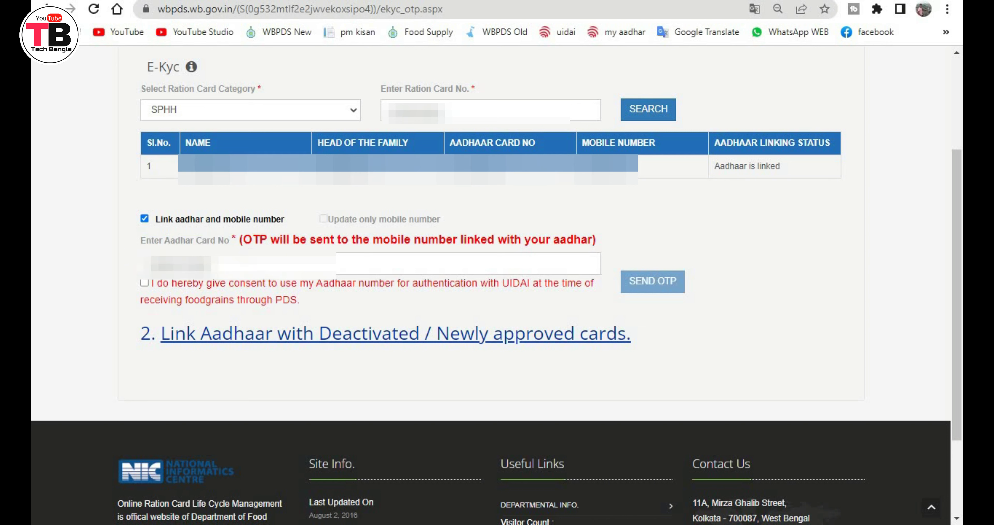
click(145, 285)
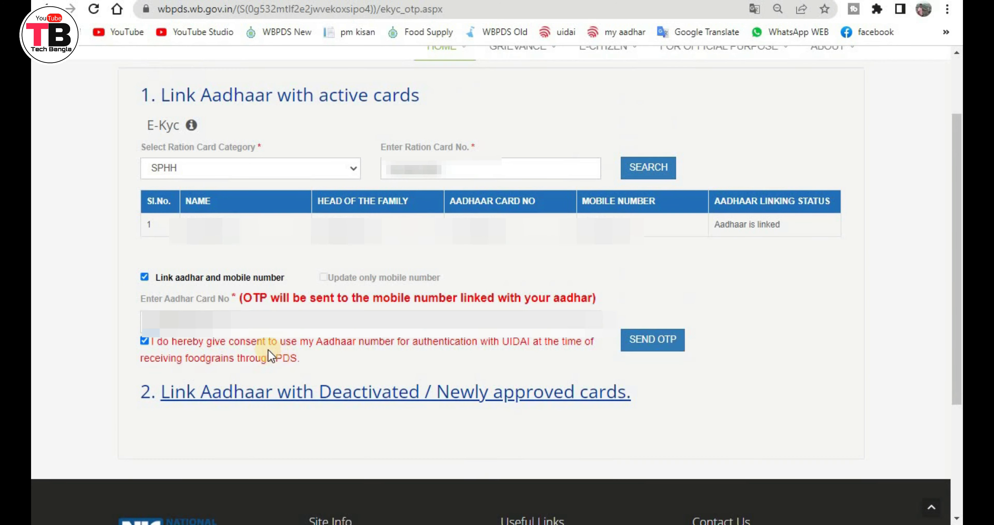
Request an OTP, enter the received code and submit it to show the Aadhar Details popup.
click(655, 349)
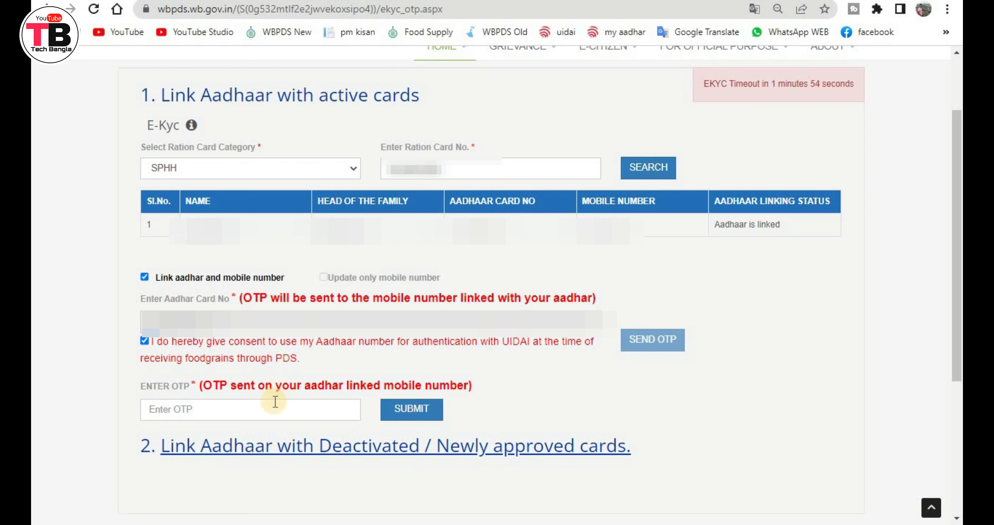
click(269, 409)
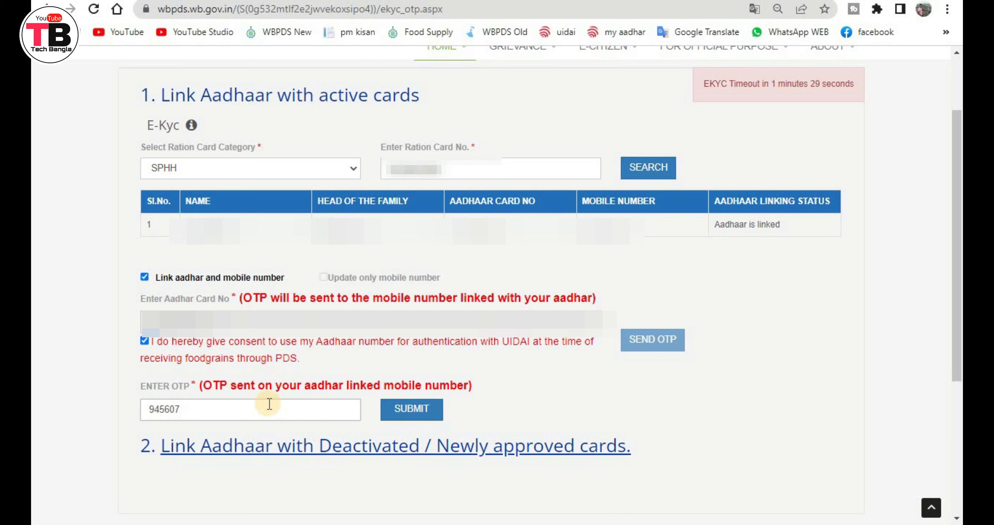
click(401, 412)
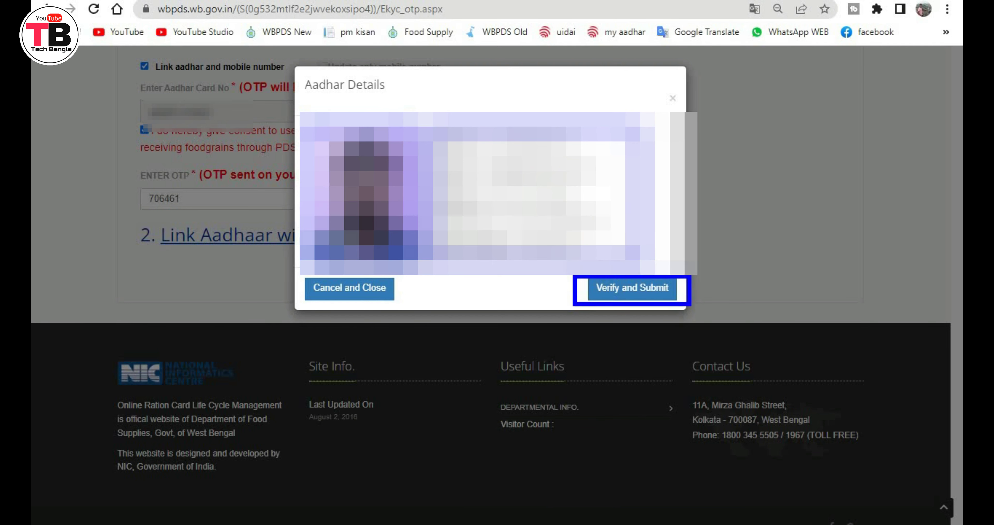
Verify and submit the Aadhaar details, then acknowledge the 'Aadhaar has been successfully linked' alert.
click(627, 296)
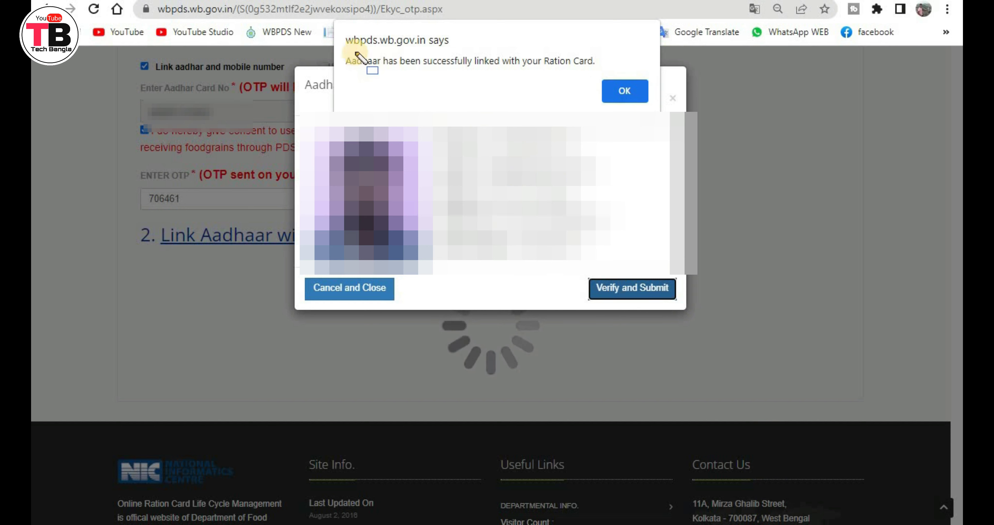
mouse_move(342, 52)
mouse_down()
mouse_move(466, 73)
mouse_move(616, 72)
mouse_up()
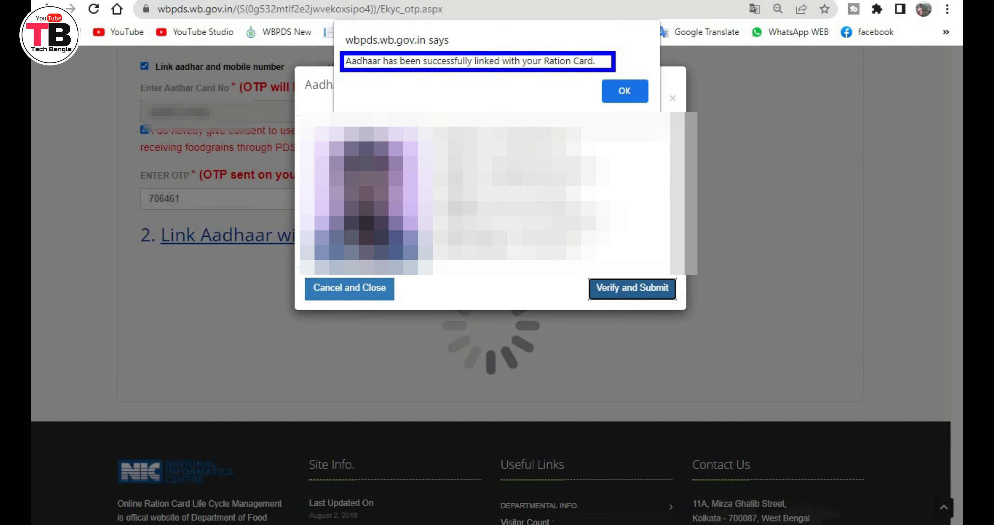
key(Escape)
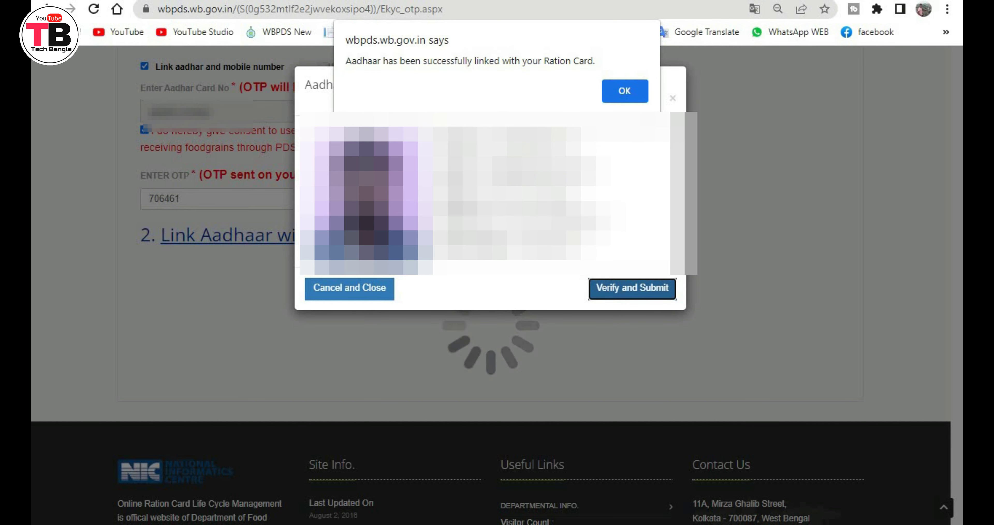
click(622, 93)
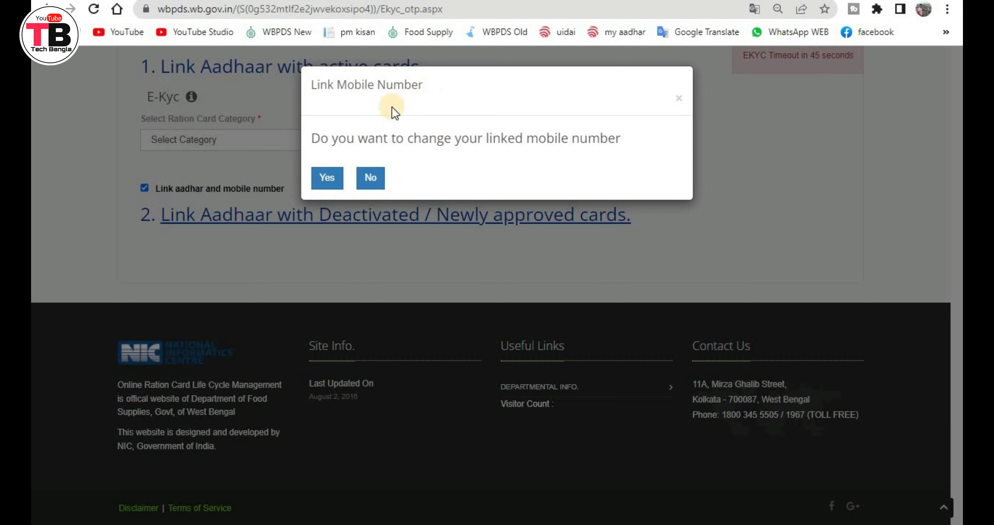
Choose Yes to change the mobile number, enter the new number and request an OTP.
click(331, 177)
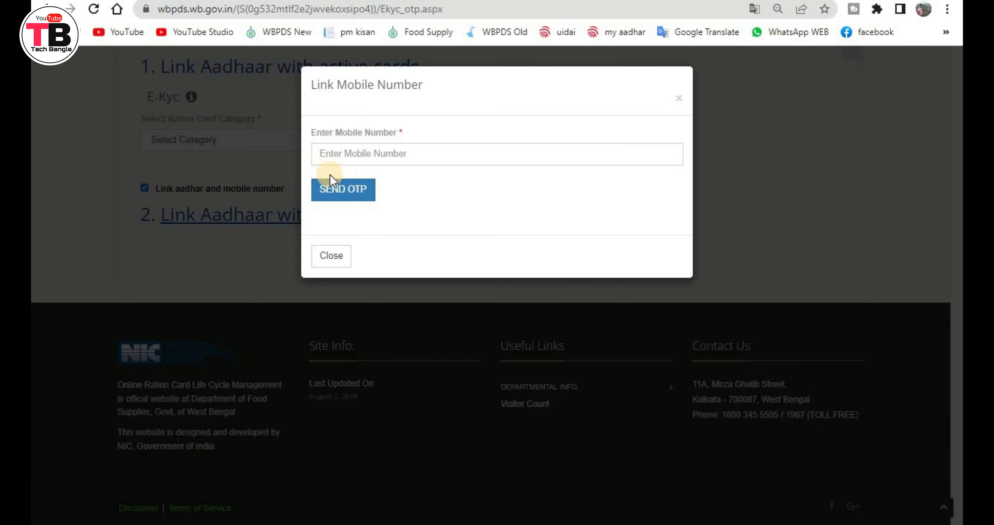
click(339, 153)
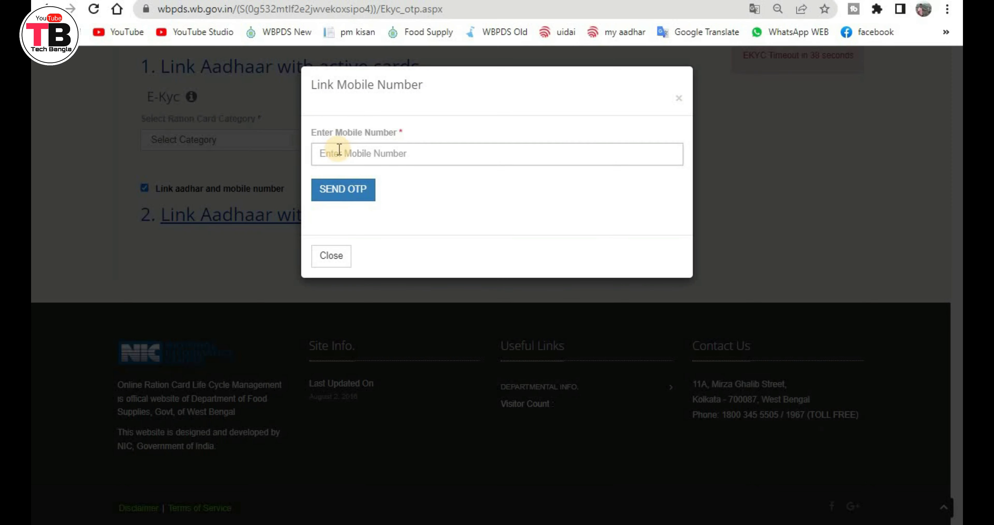
text(7)
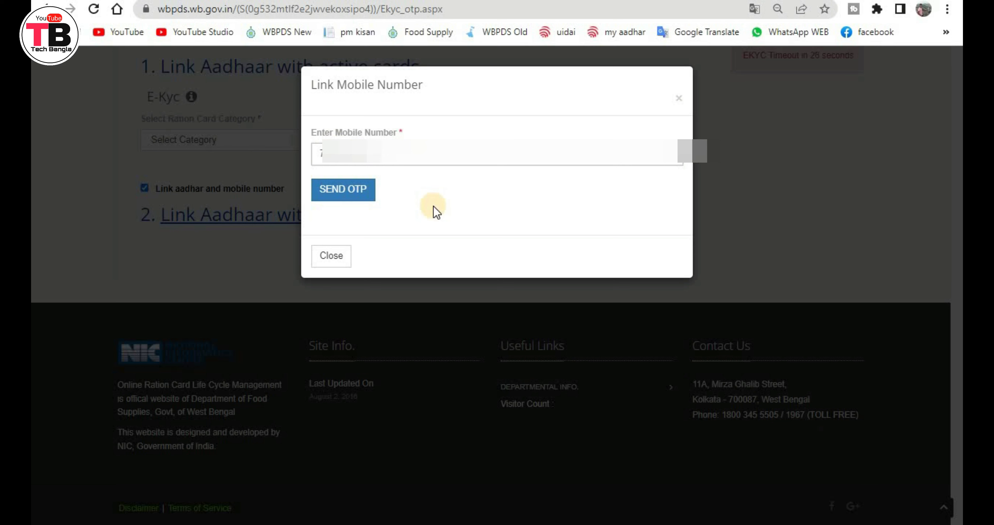
click(362, 183)
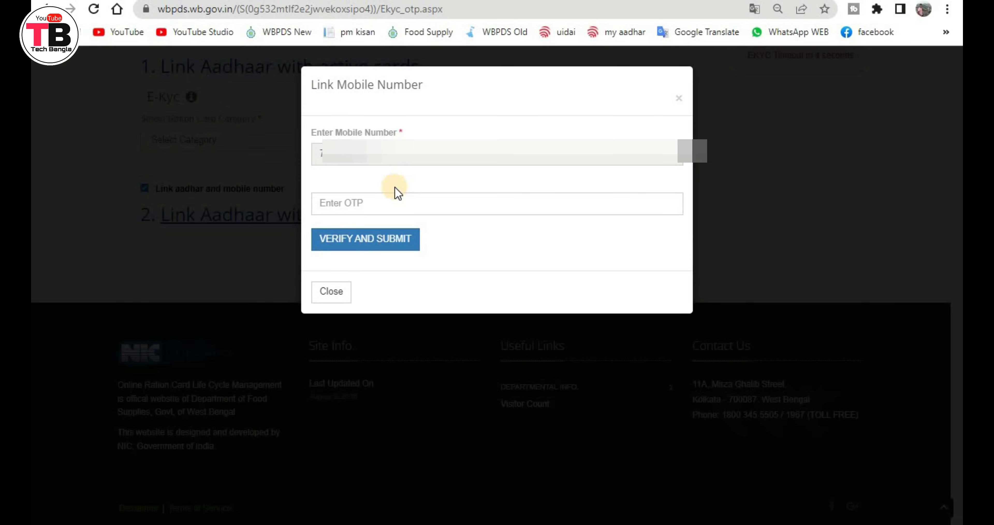
Enter the received verification code and confirm it with VERIFY AND SUBMIT.
click(394, 204)
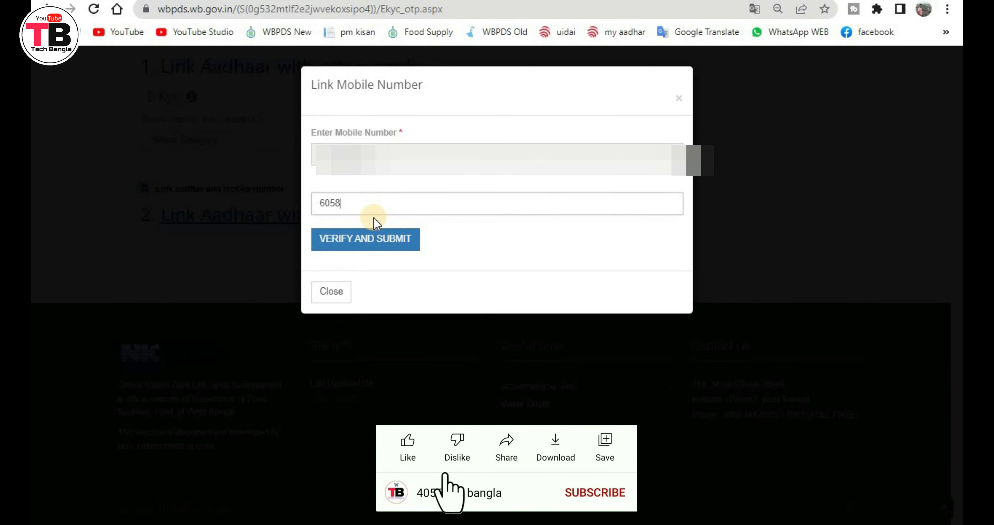
click(379, 242)
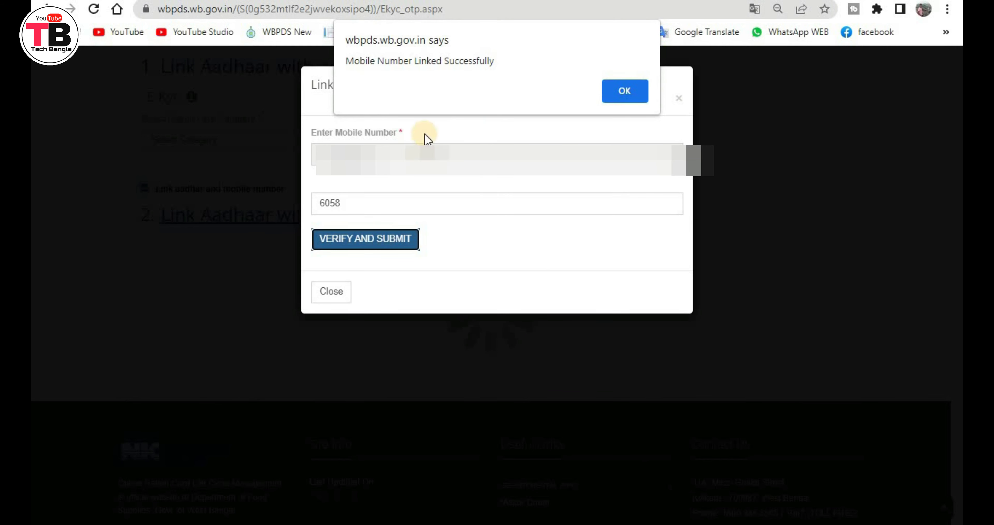
mouse_move(343, 46)
mouse_down()
mouse_move(411, 72)
mouse_move(527, 83)
mouse_up()
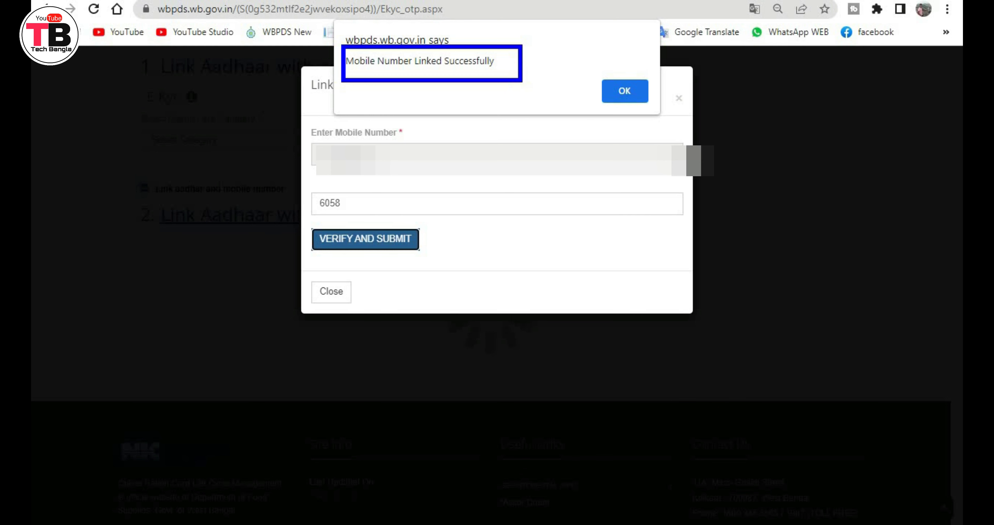
key(Escape)
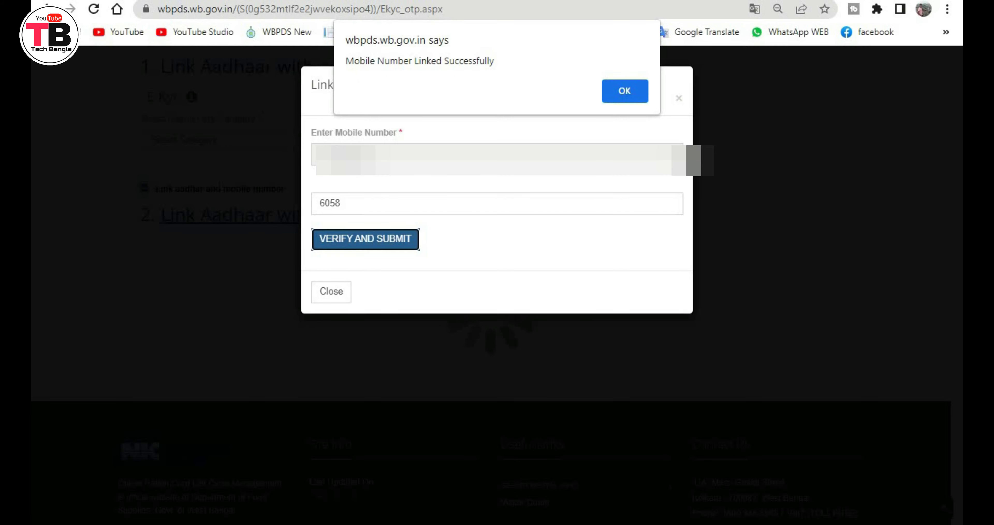
Dismiss the 'Mobile Number Linked Successfully' alert and return to the food.wb.gov.in home page.
click(634, 91)
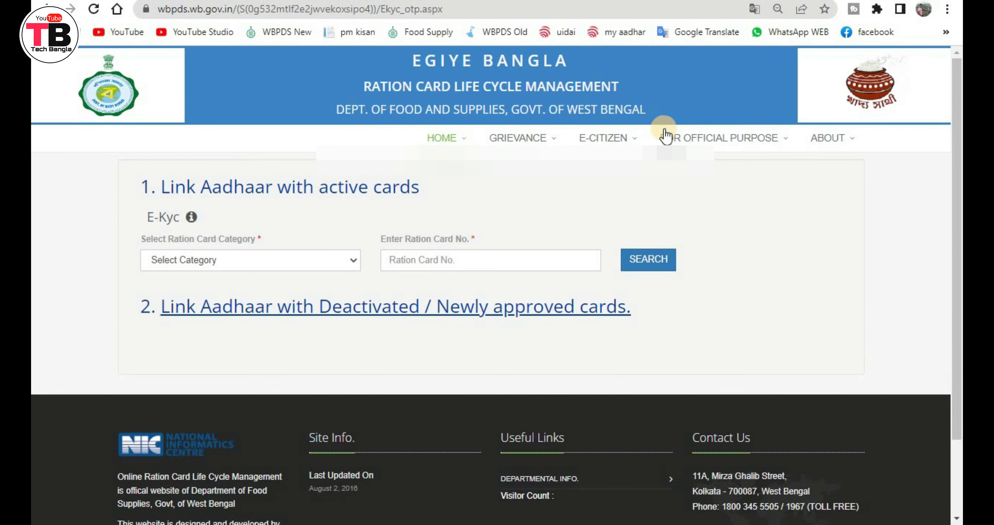
mouse_move(666, 136)
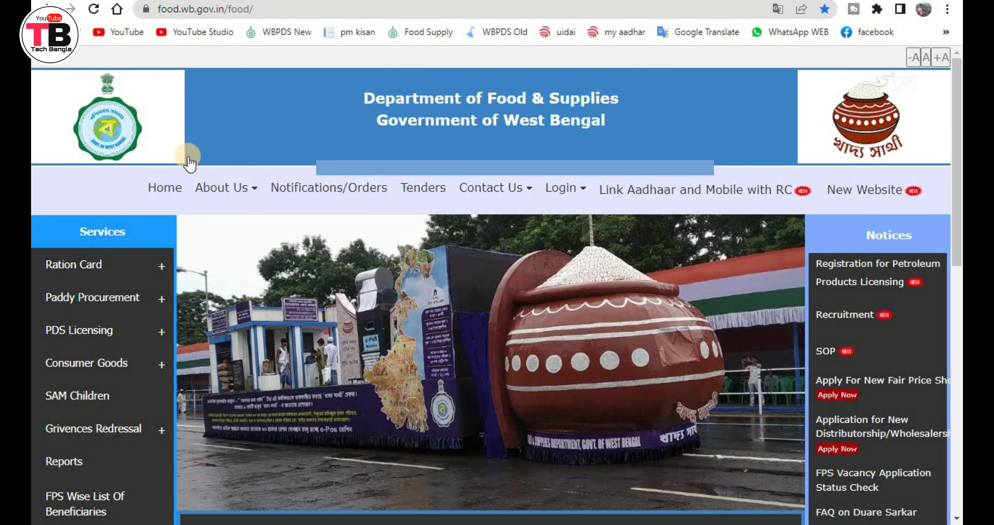
mouse_move(236, 212)
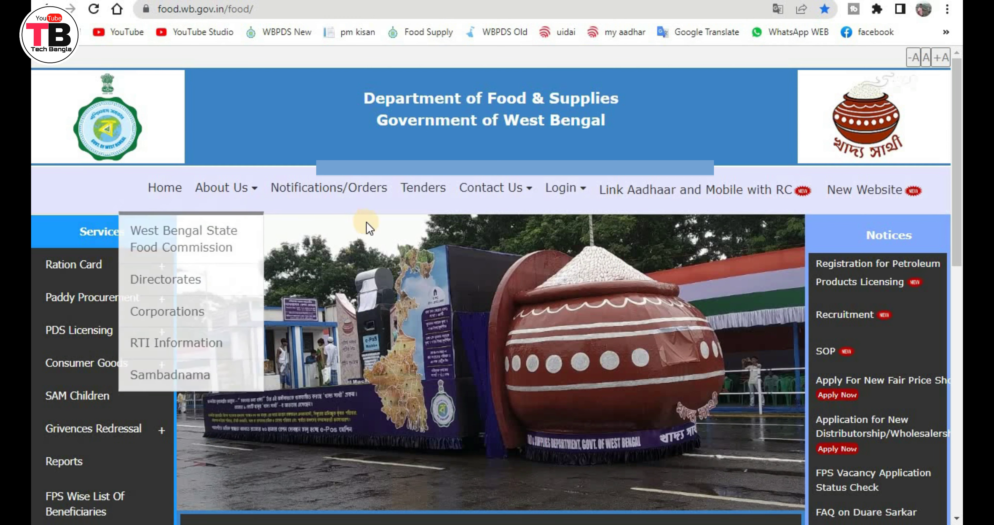